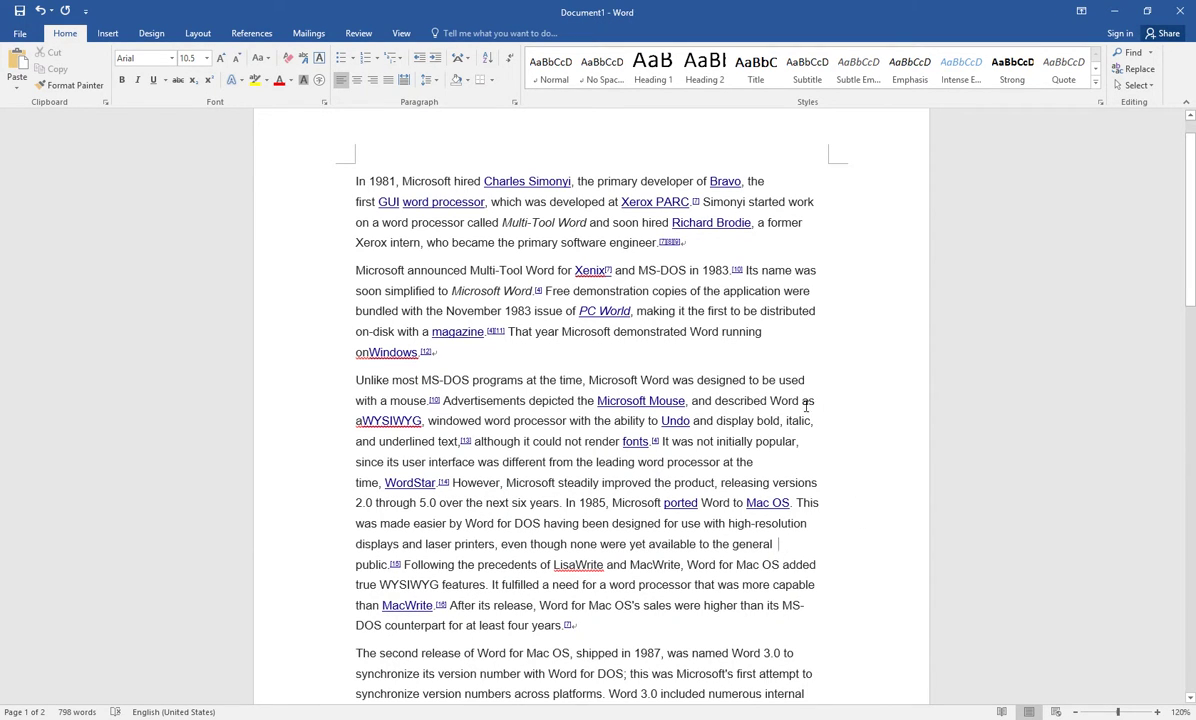
- Select the entire Word history document and apply justified alignment
key("Up")
key("Up")
key("Up")
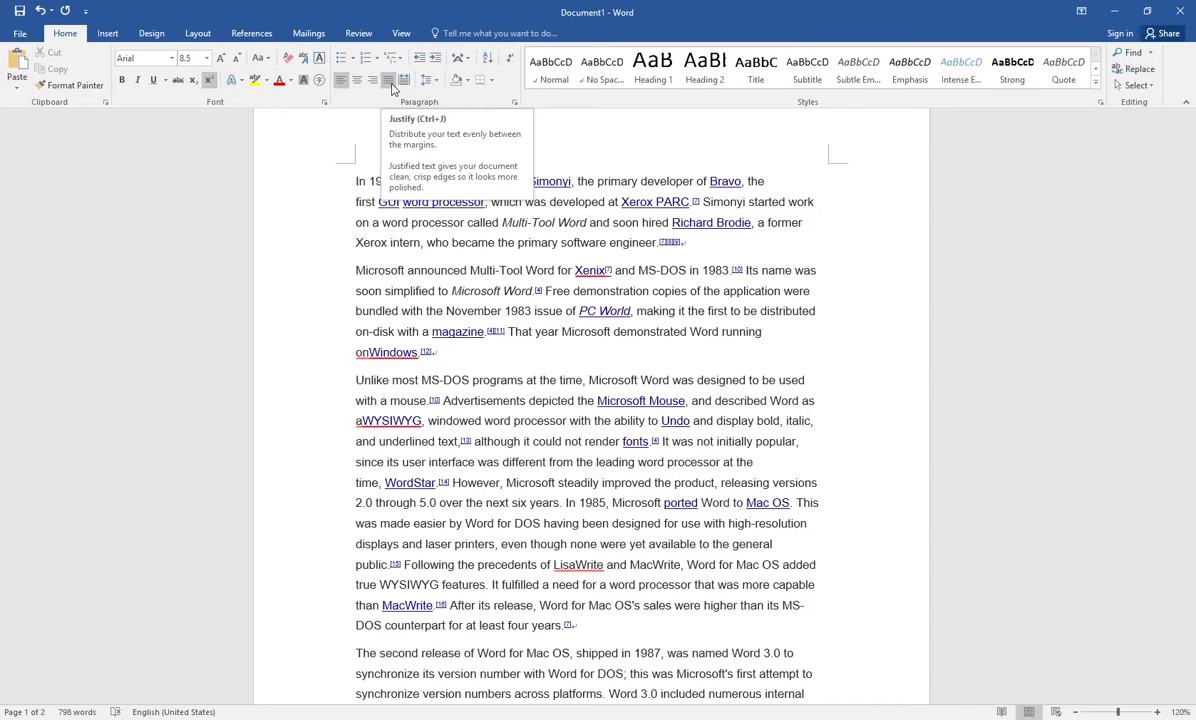
left_click(578, 222)
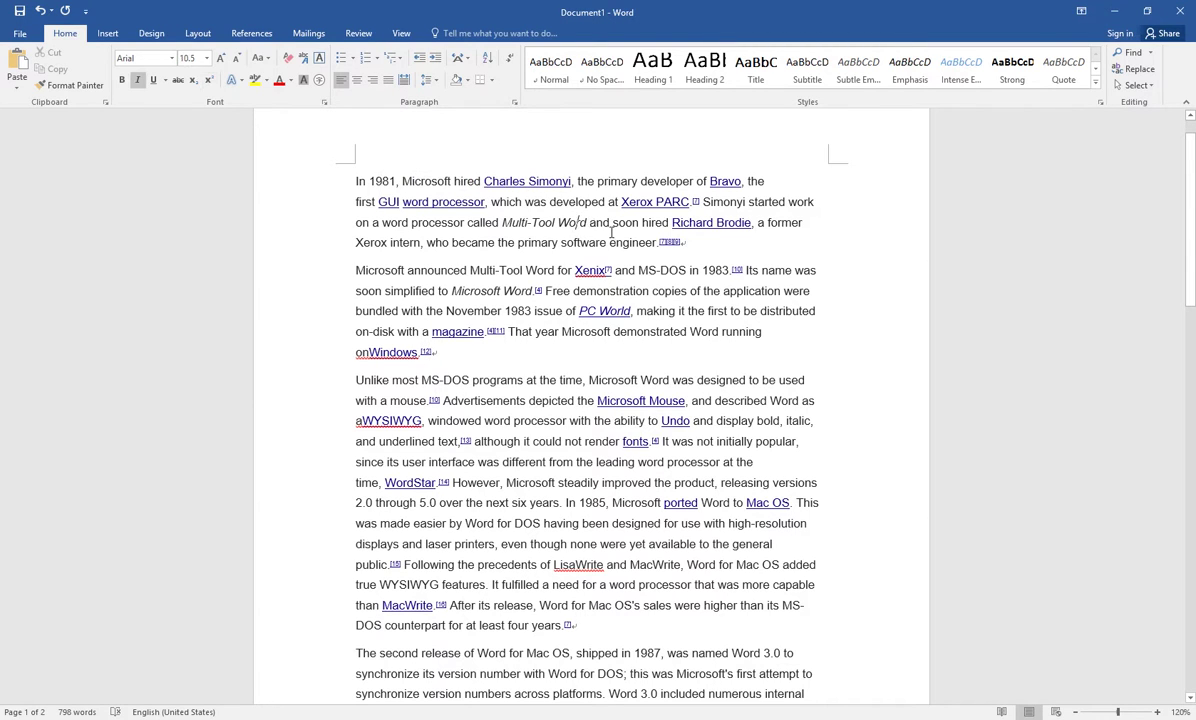
key("ctrl+a")
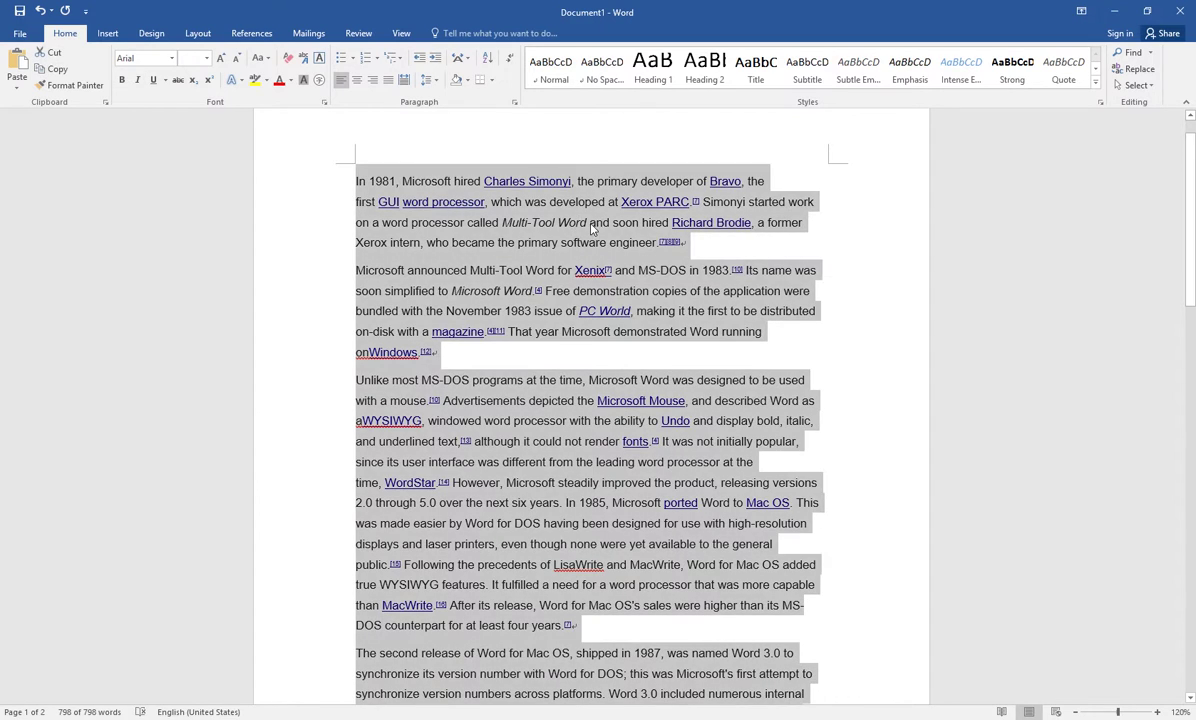
left_click(391, 81)
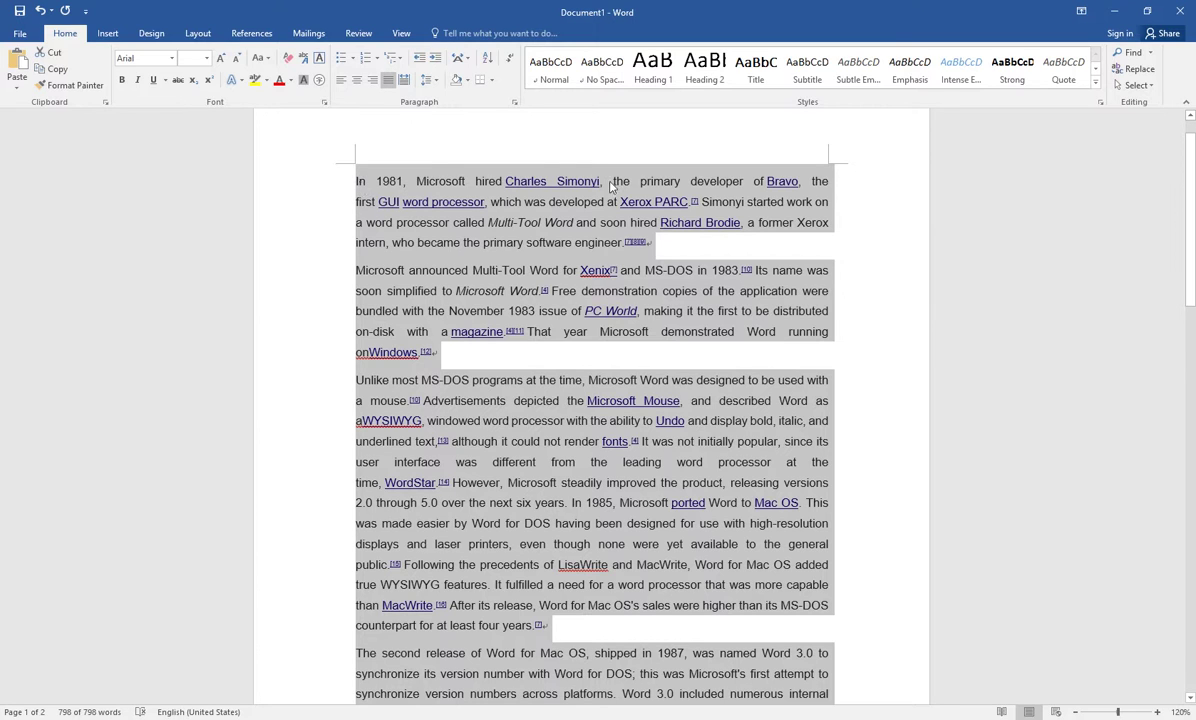
scroll(820, 188, "up", 1)
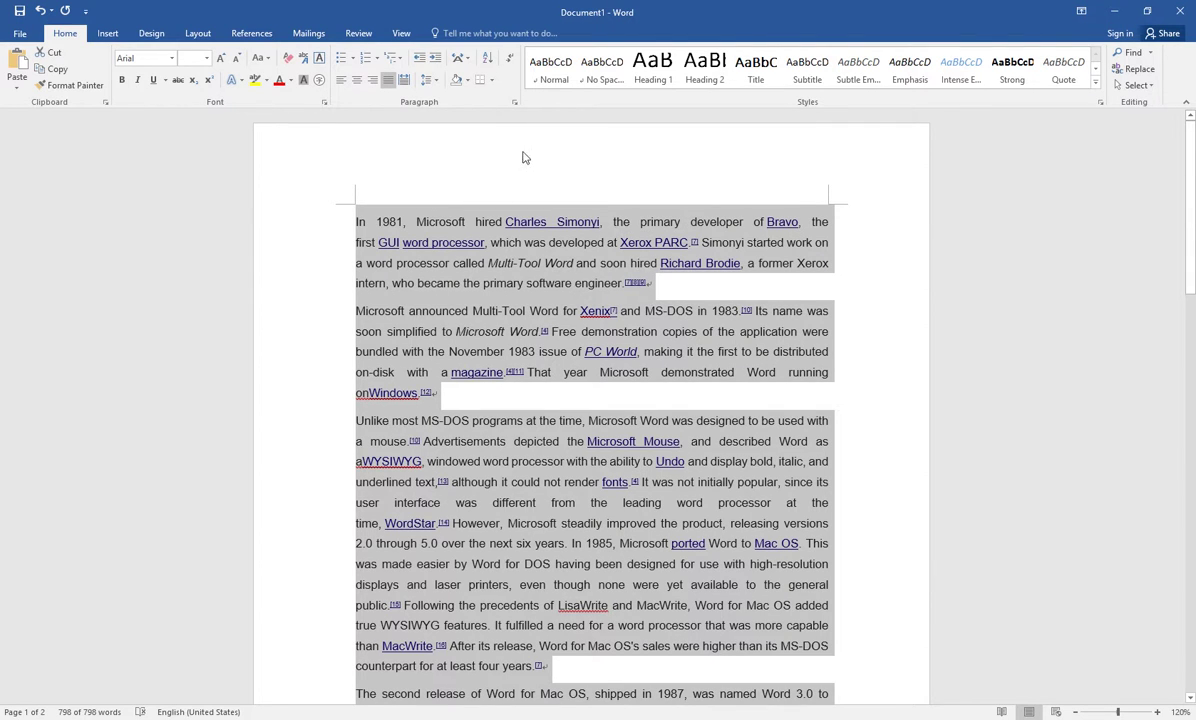
- Switch the selected history text to left, then right, then back to left alignment
left_click(341, 80)
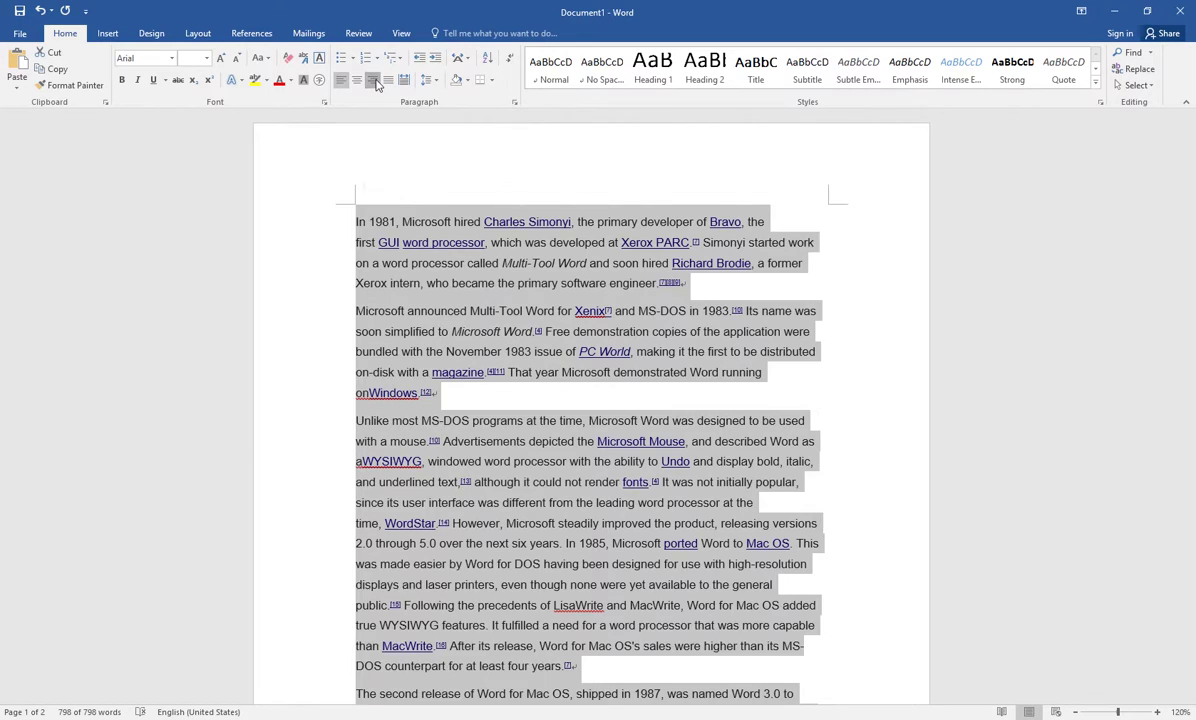
left_click(377, 80)
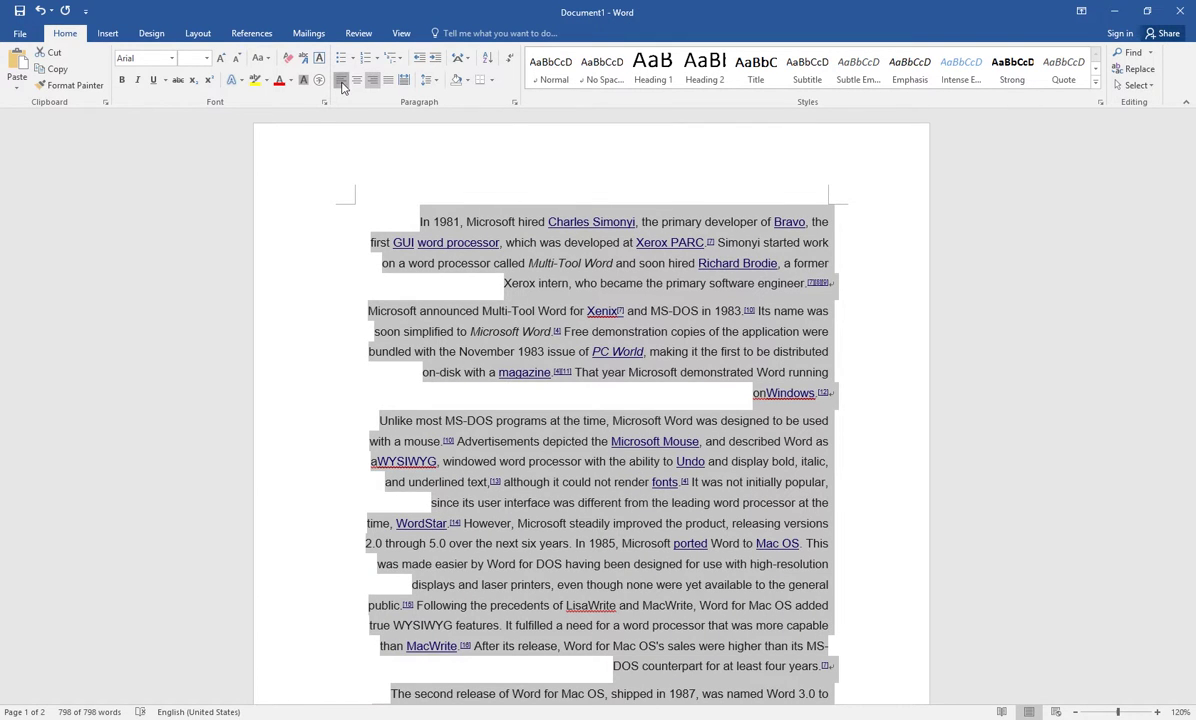
left_click(341, 80)
scroll(763, 293, "down", 1)
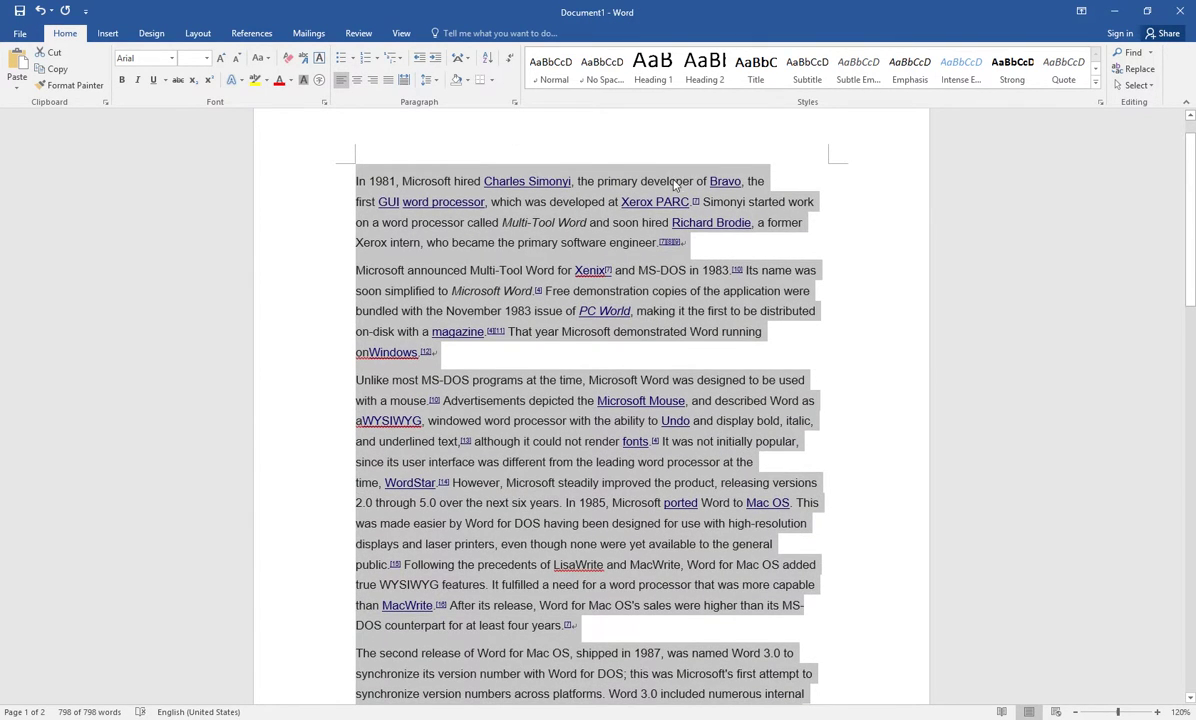
scroll(672, 250, "down", 3)
scroll(640, 290, "down", 2)
scroll(658, 320, "down", 1)
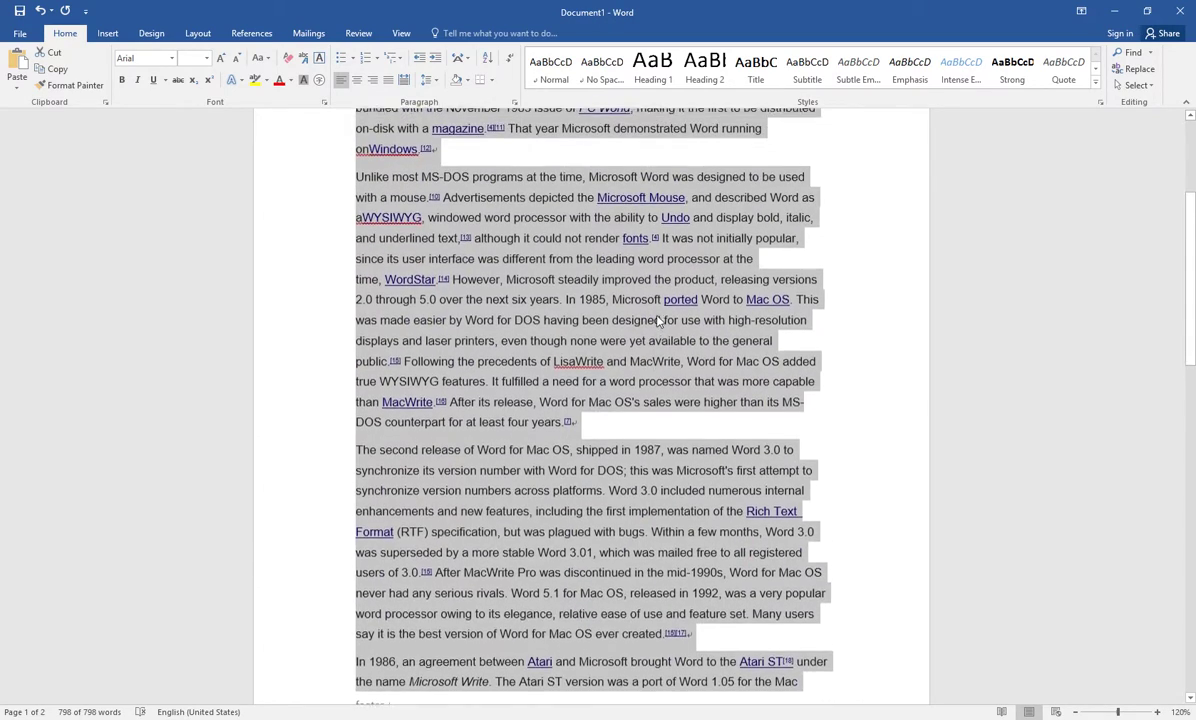
scroll(658, 320, "up", 2)
scroll(616, 295, "up", 2)
scroll(616, 295, "up", 2)
scroll(700, 320, "up", 1)
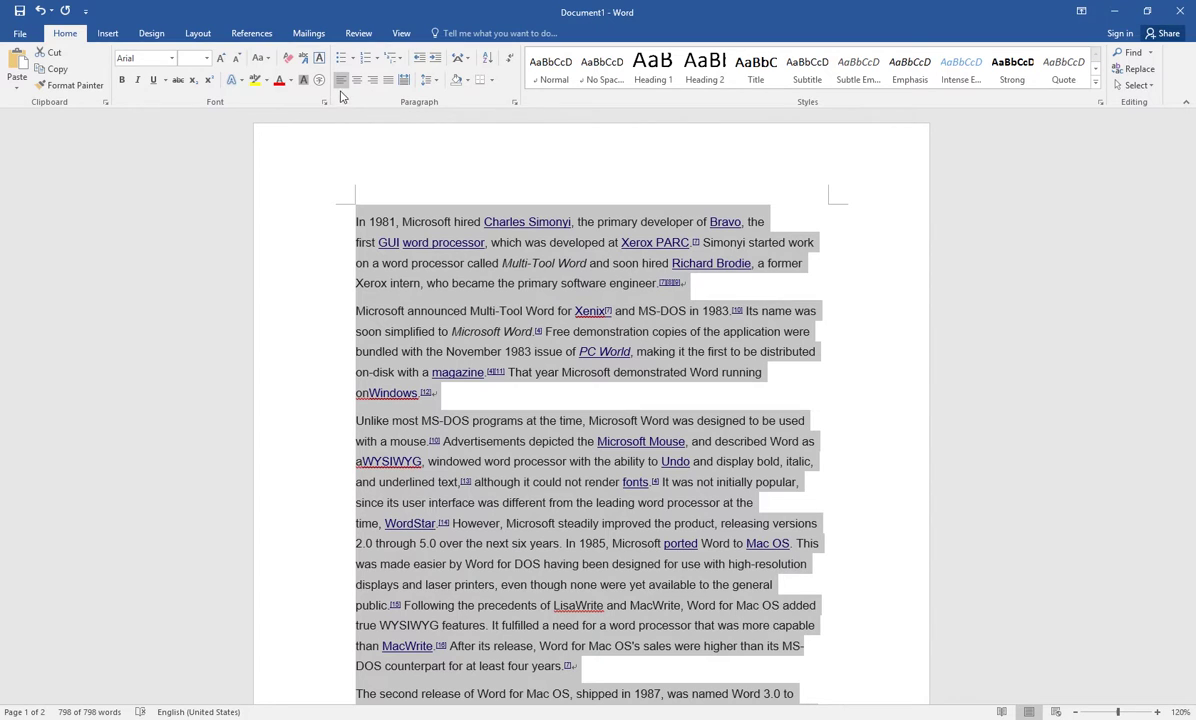
- Re-justify the selected history text and deselect it to view the result
left_click(388, 81)
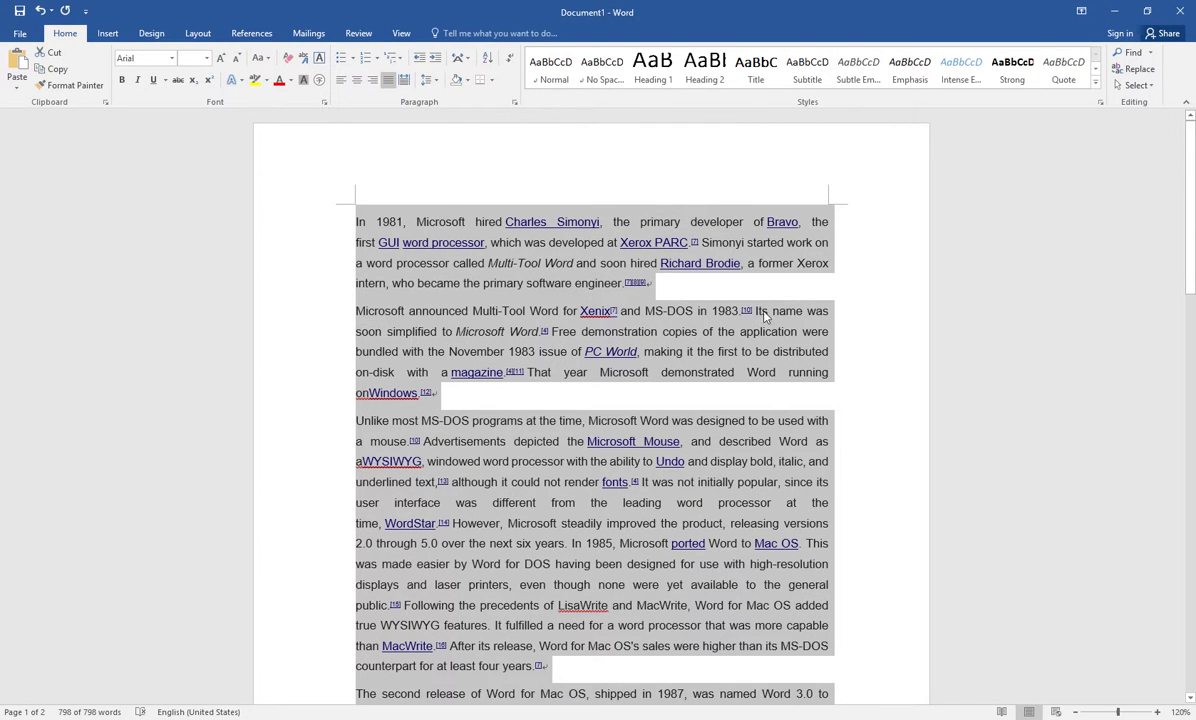
left_click(819, 312)
scroll(824, 320, "down", 3)
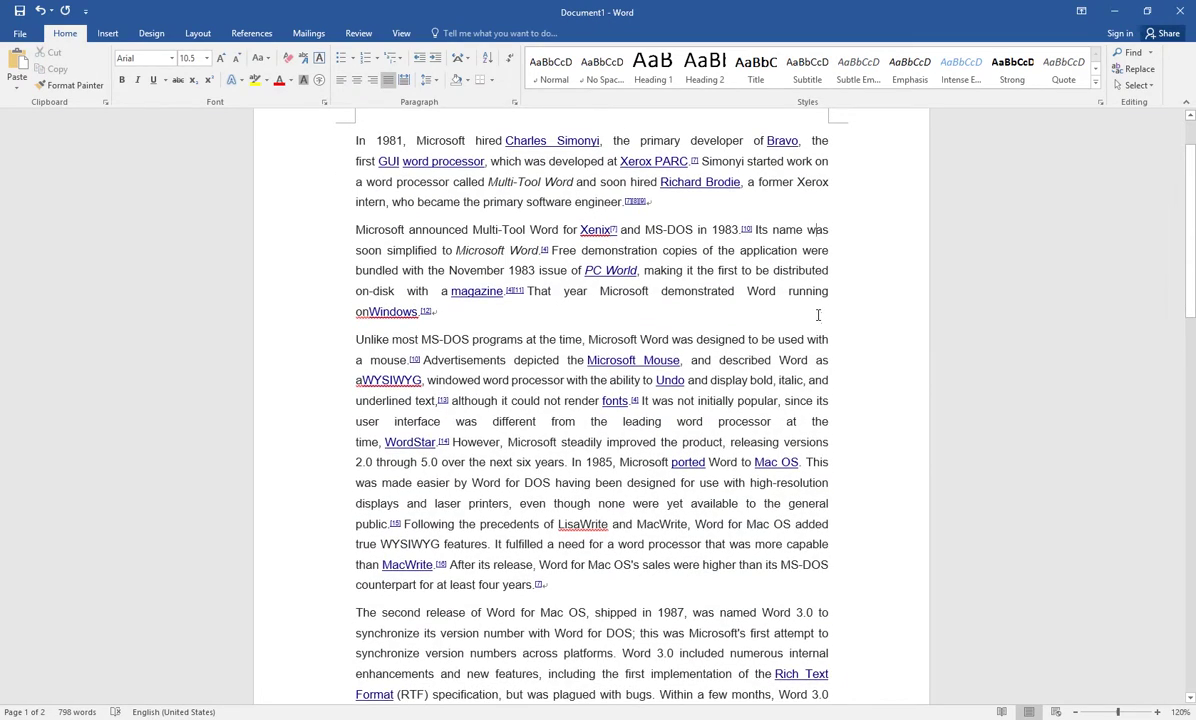
scroll(815, 315, "down", 3)
scroll(815, 315, "down", 3)
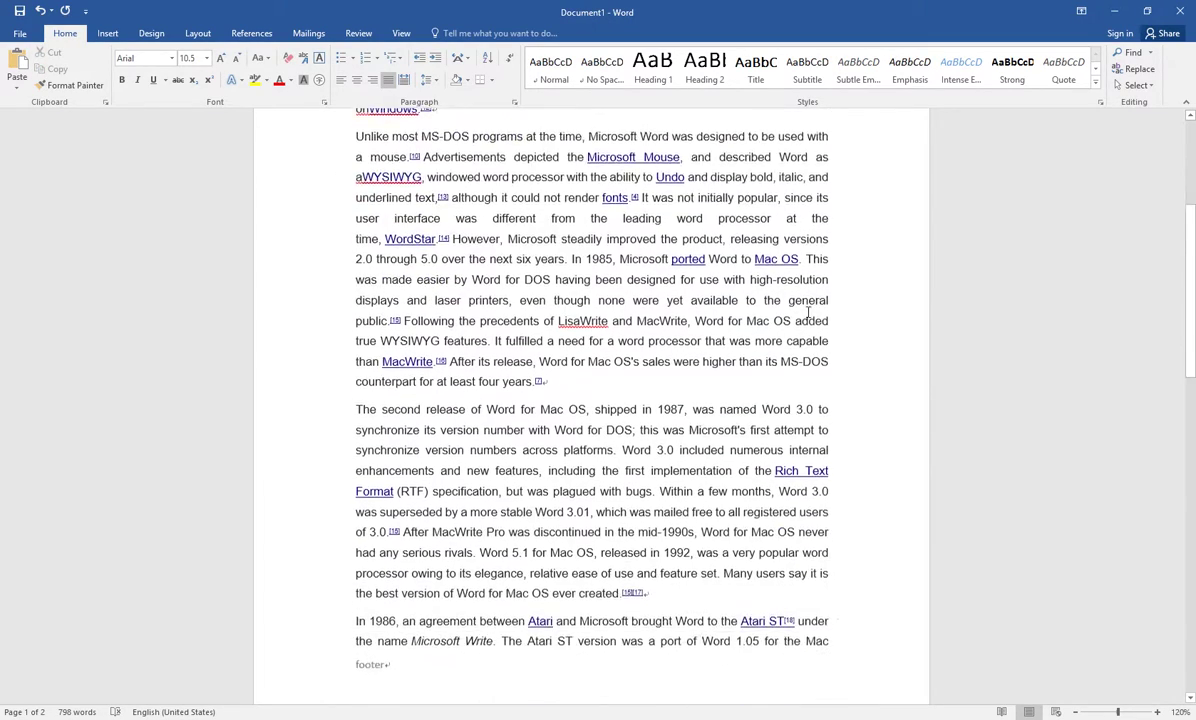
scroll(815, 315, "down", 3)
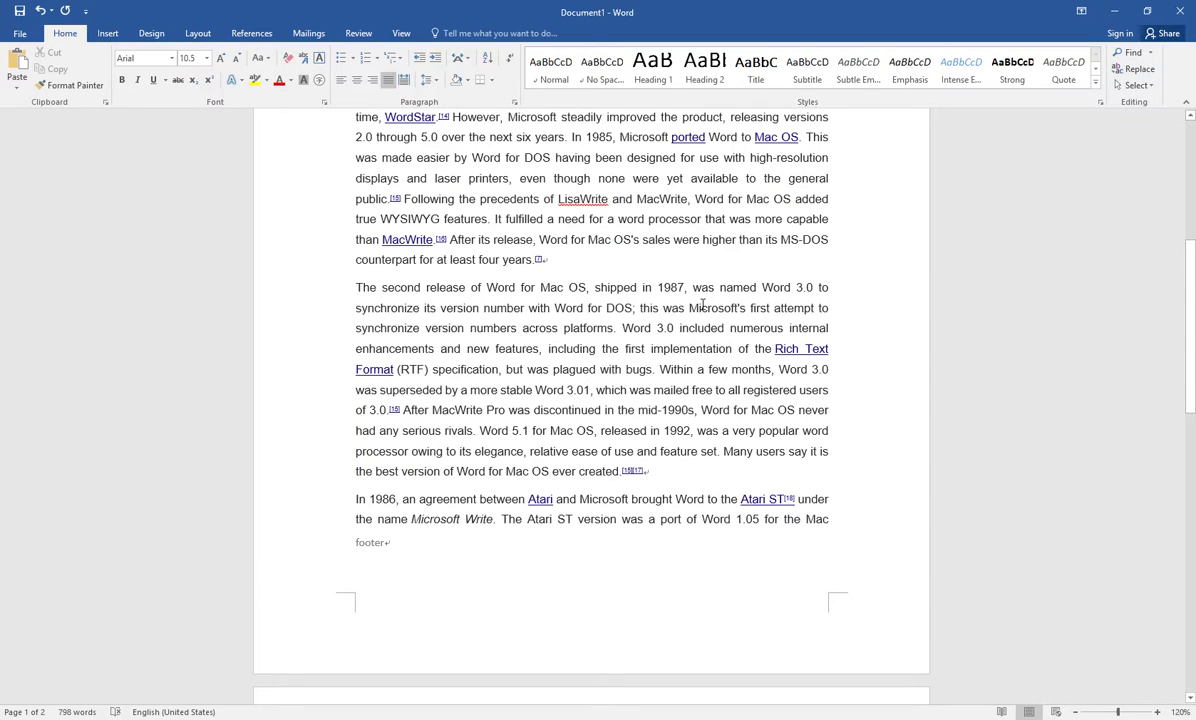
scroll(703, 302, "up", 2)
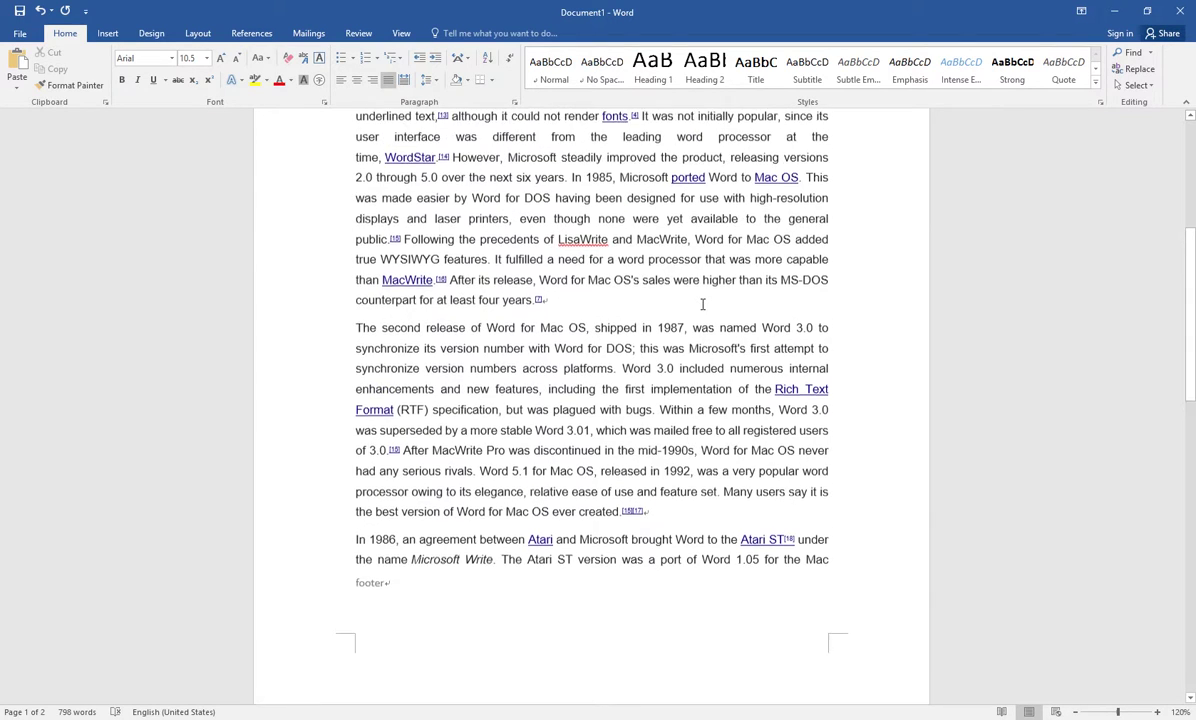
scroll(703, 302, "up", 2)
scroll(703, 302, "up", 2)
scroll(703, 302, "up", 1)
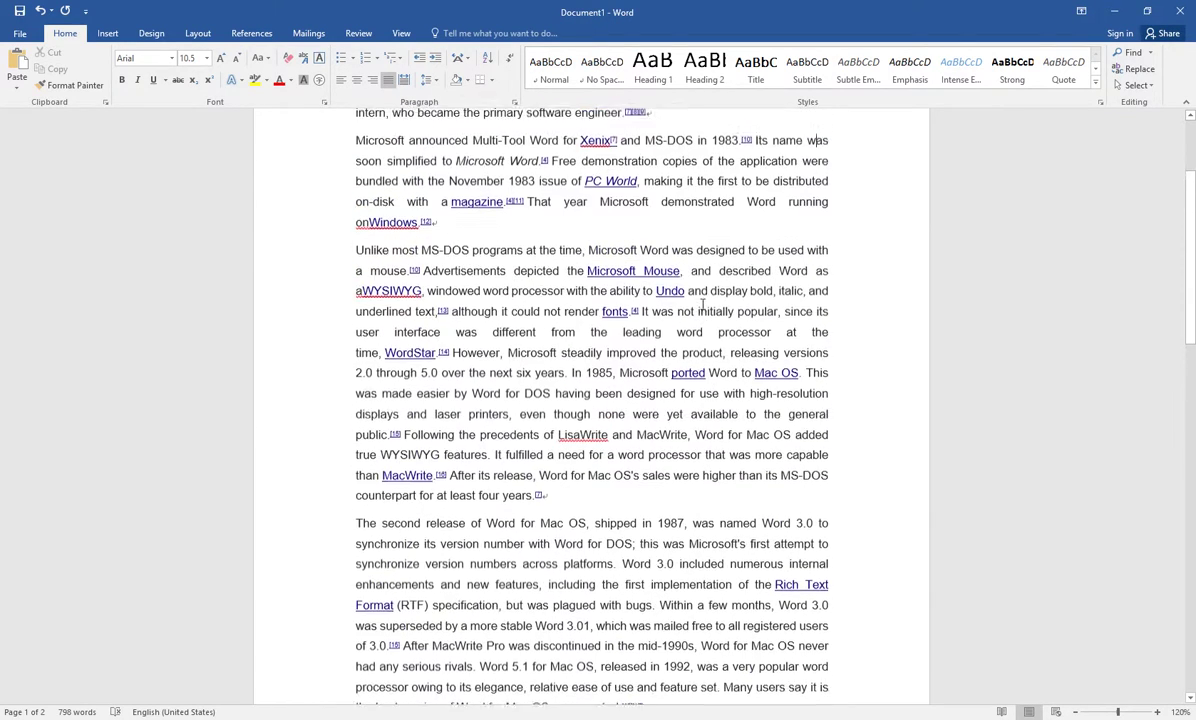
scroll(703, 302, "up", 1)
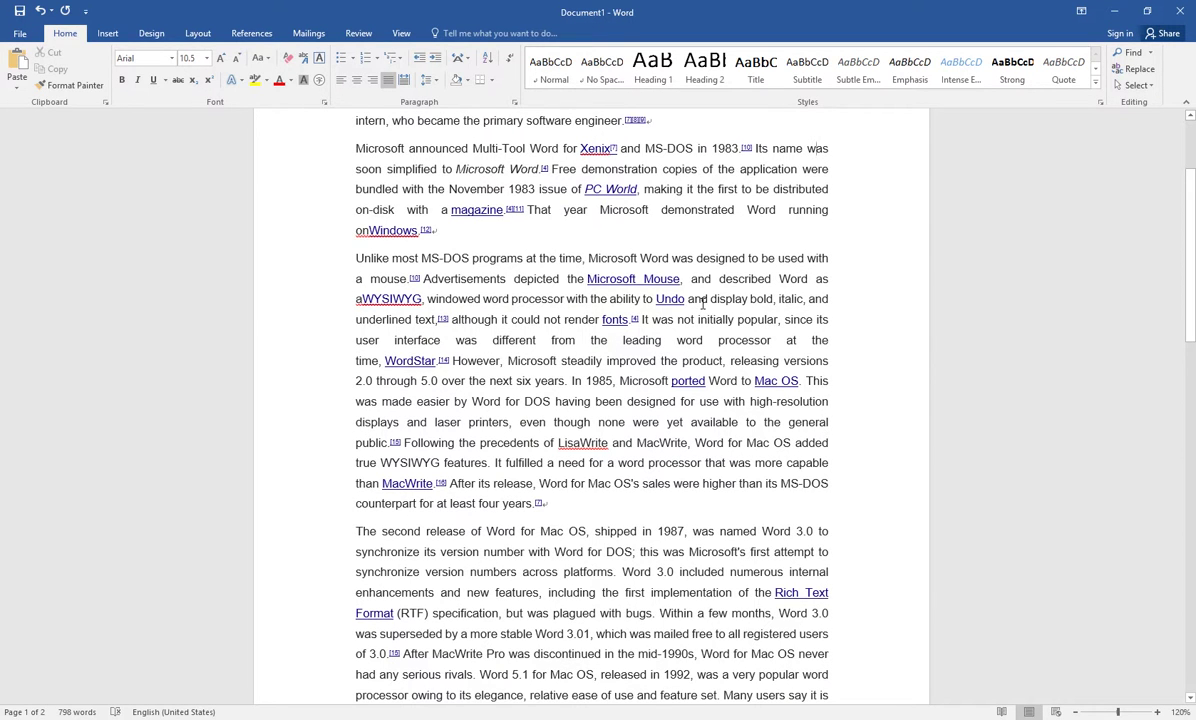
scroll(736, 320, "up", 2)
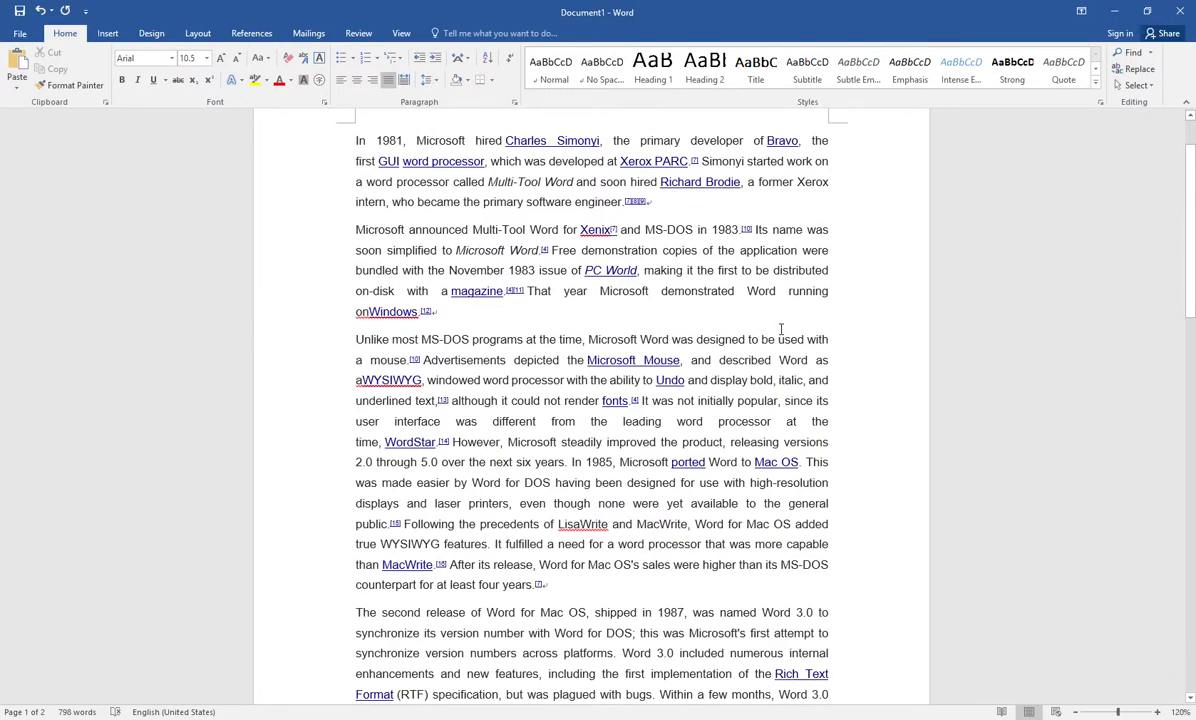